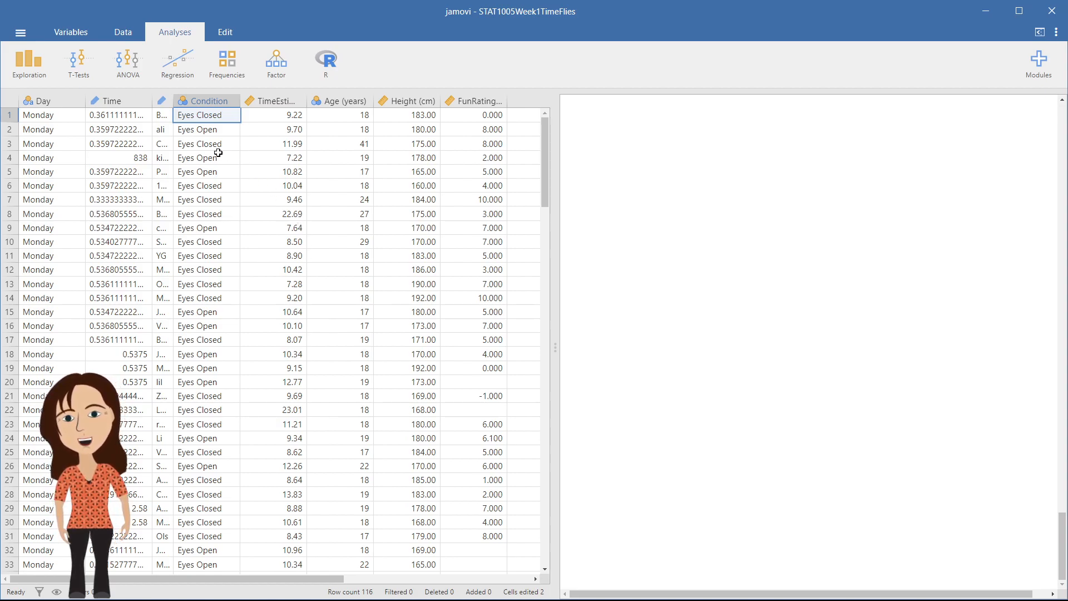
Inspect the TimeEstimate and Condition columns and review the Condition variable's measure type, data type and levels in its setup
click(291, 104)
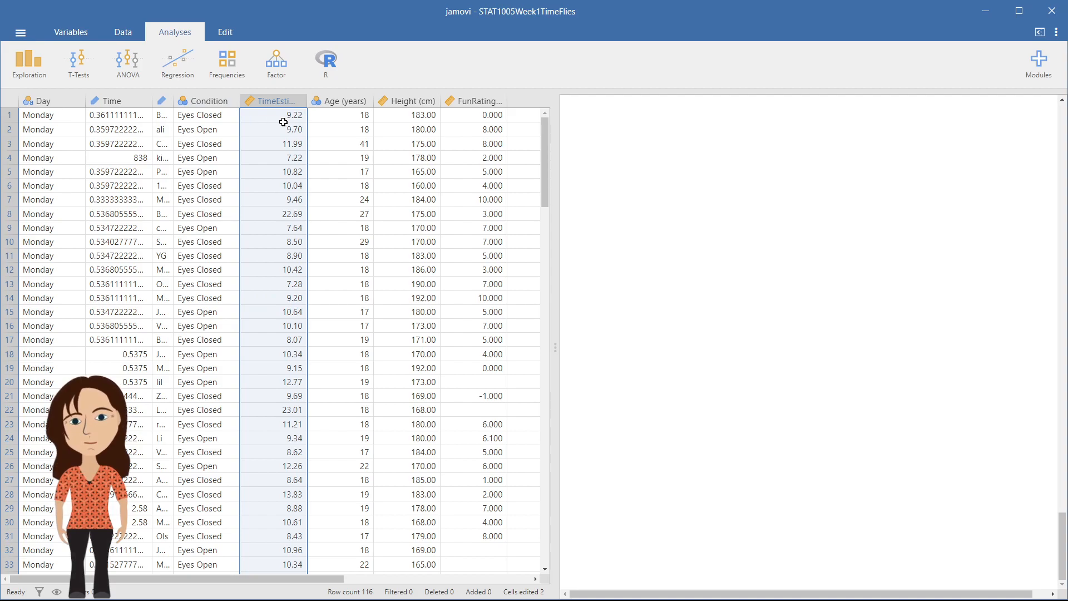
click(216, 104)
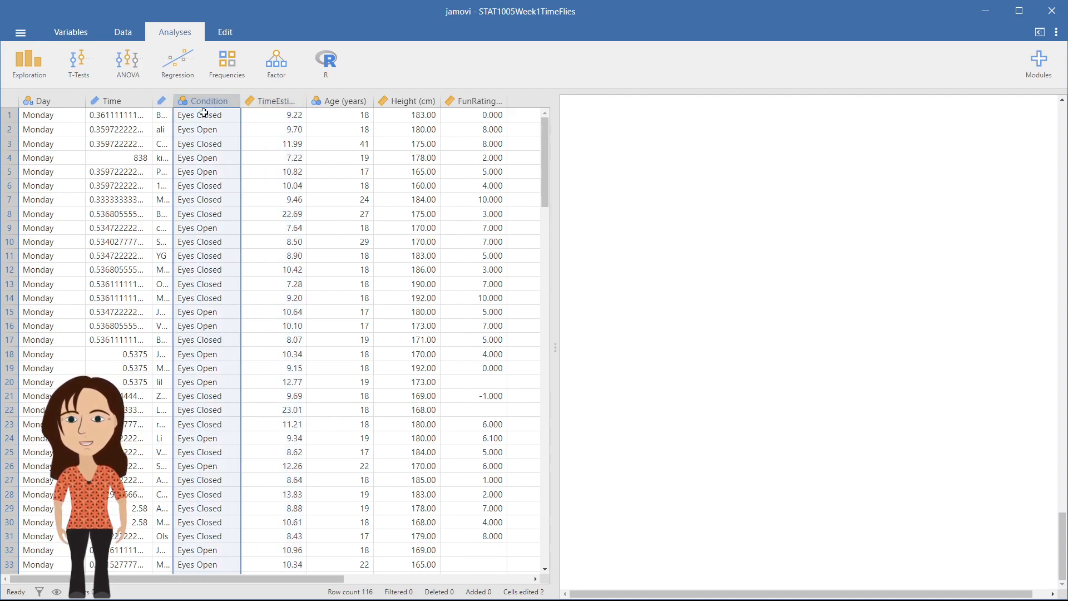
click(131, 38)
click(136, 59)
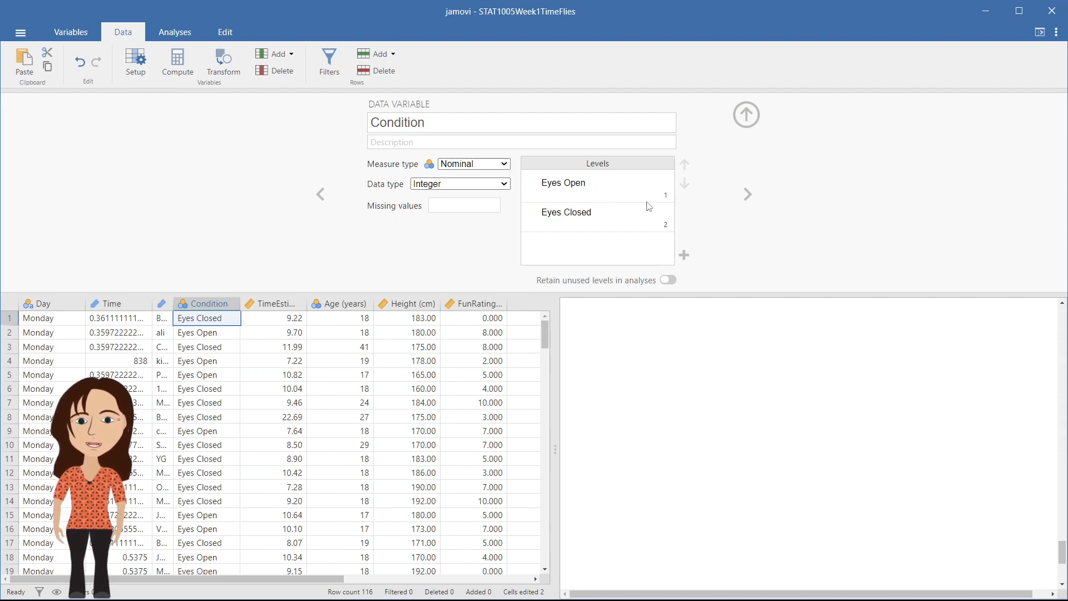
click(600, 220)
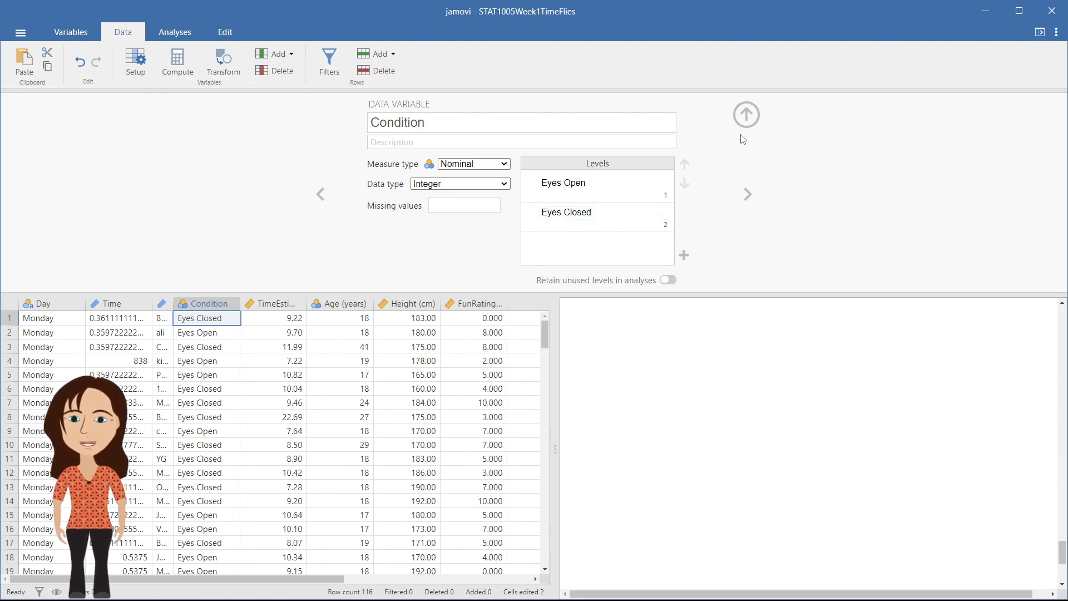
click(747, 116)
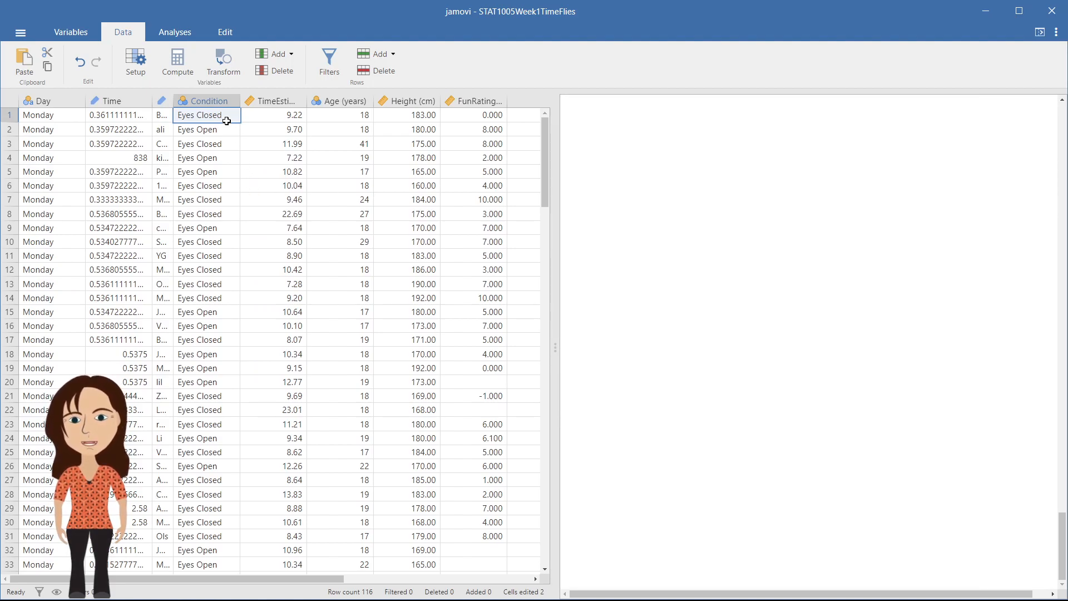
Create a Descriptives analysis of TimeEstimate split by Condition, with the table laid out as Variables across rows
click(186, 38)
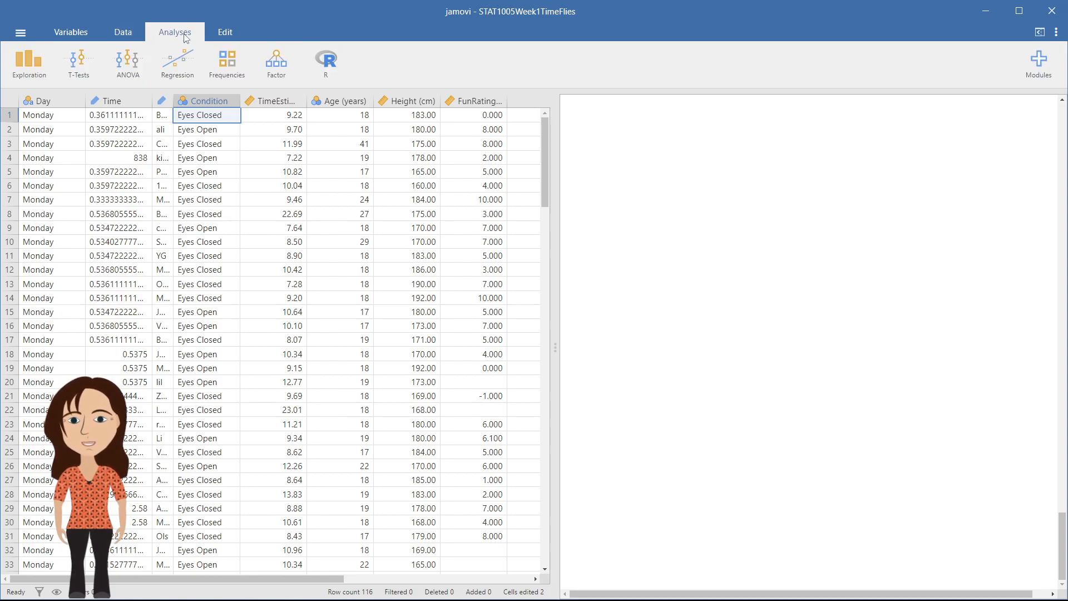
click(34, 72)
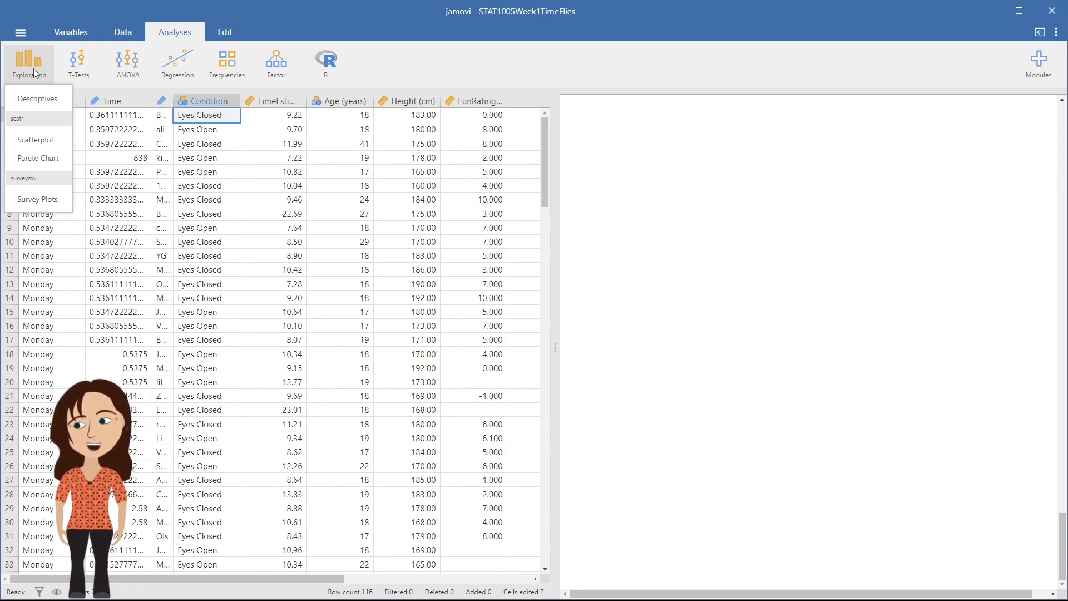
click(37, 99)
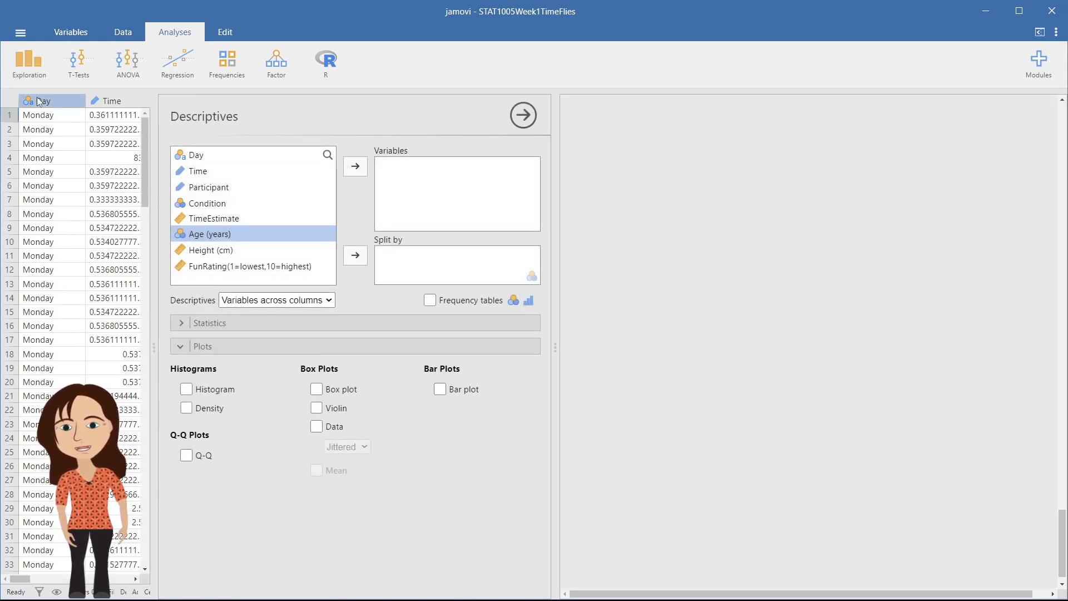
click(235, 222)
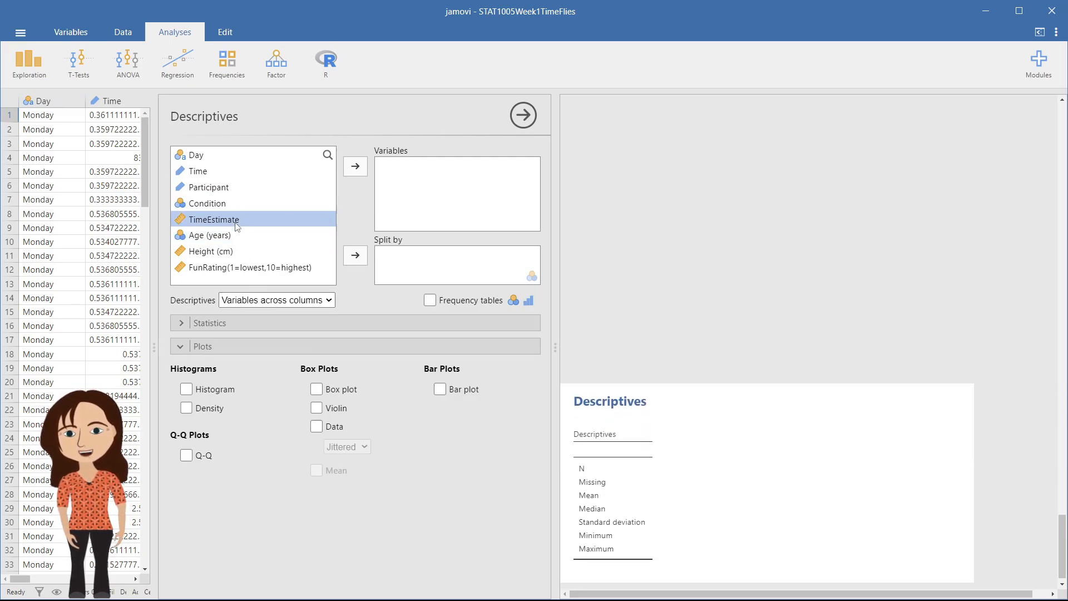
click(354, 168)
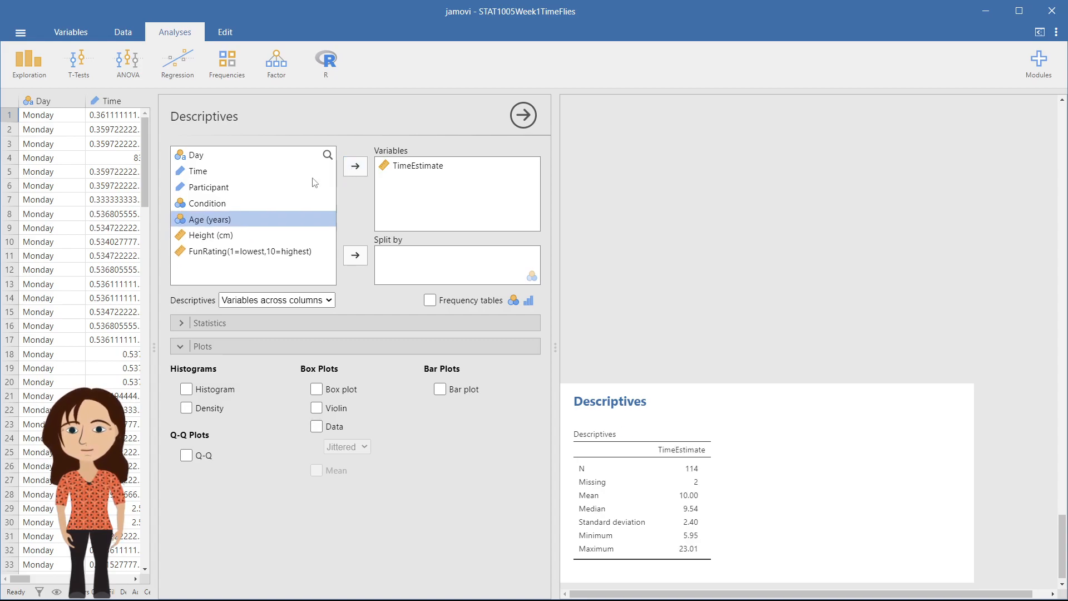
click(217, 207)
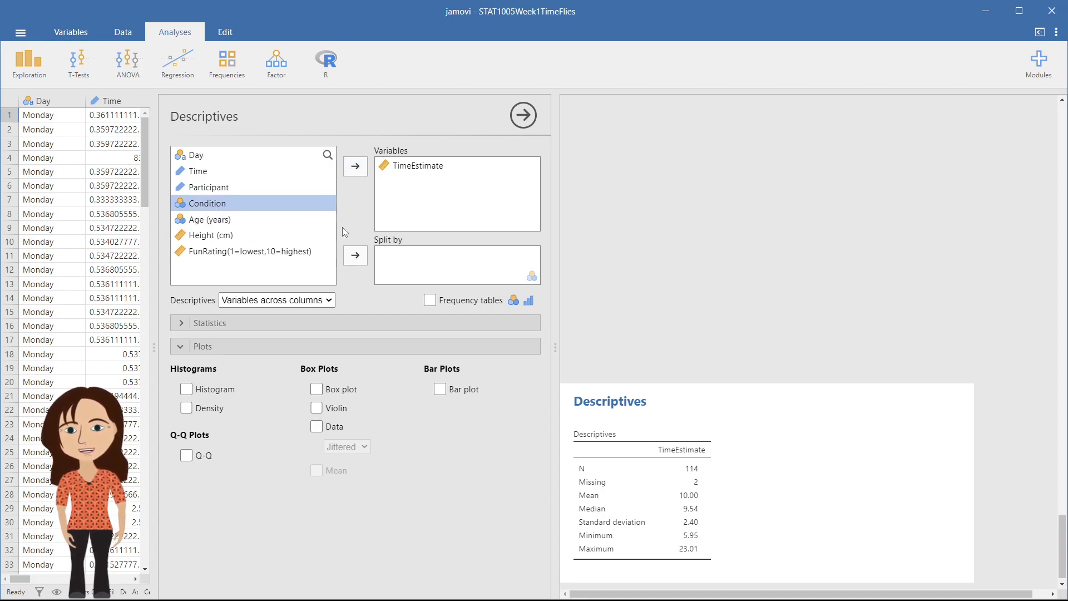
click(355, 256)
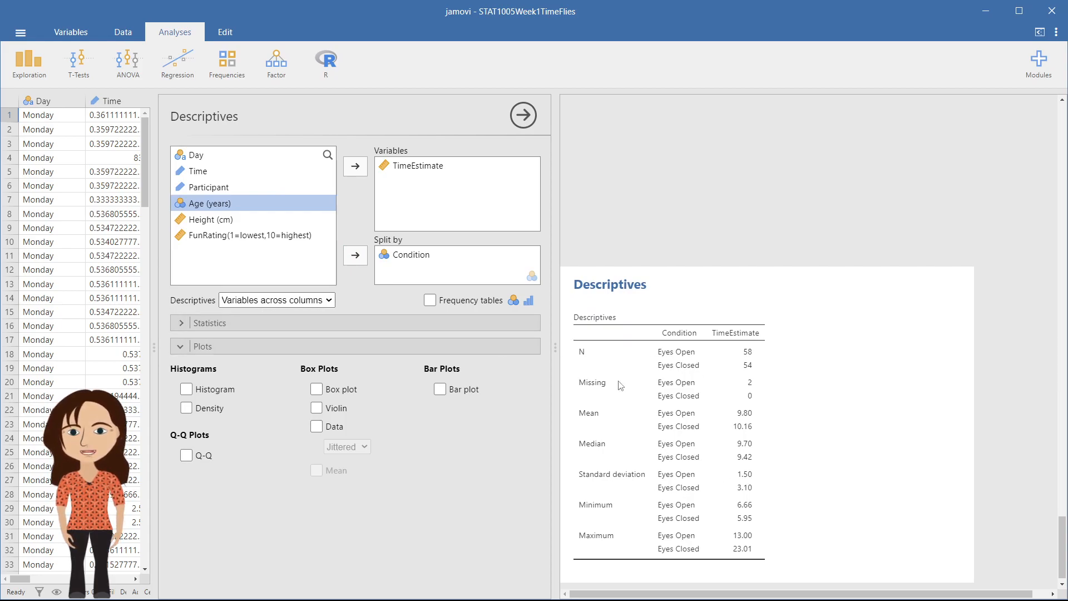
click(305, 301)
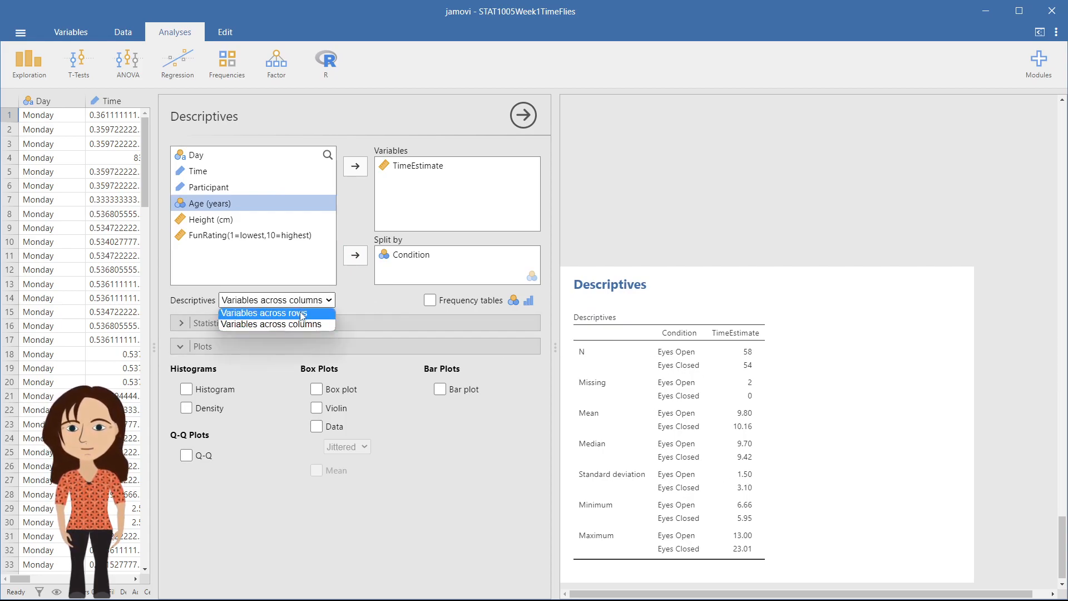
click(300, 310)
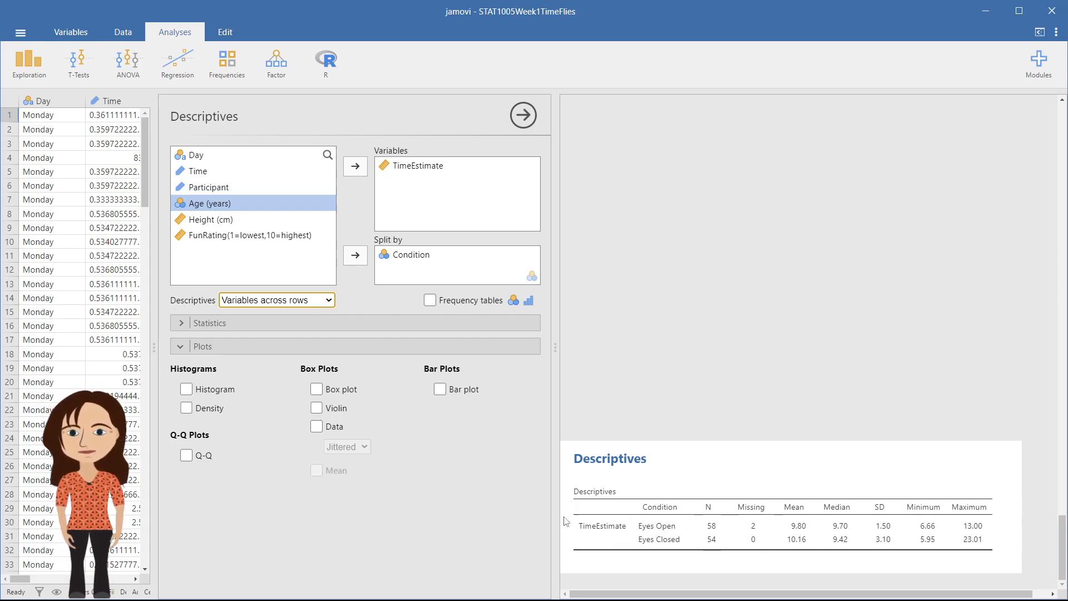
Add a box plot with the mean marked and a histogram of TimeEstimate to the Descriptives output
click(317, 389)
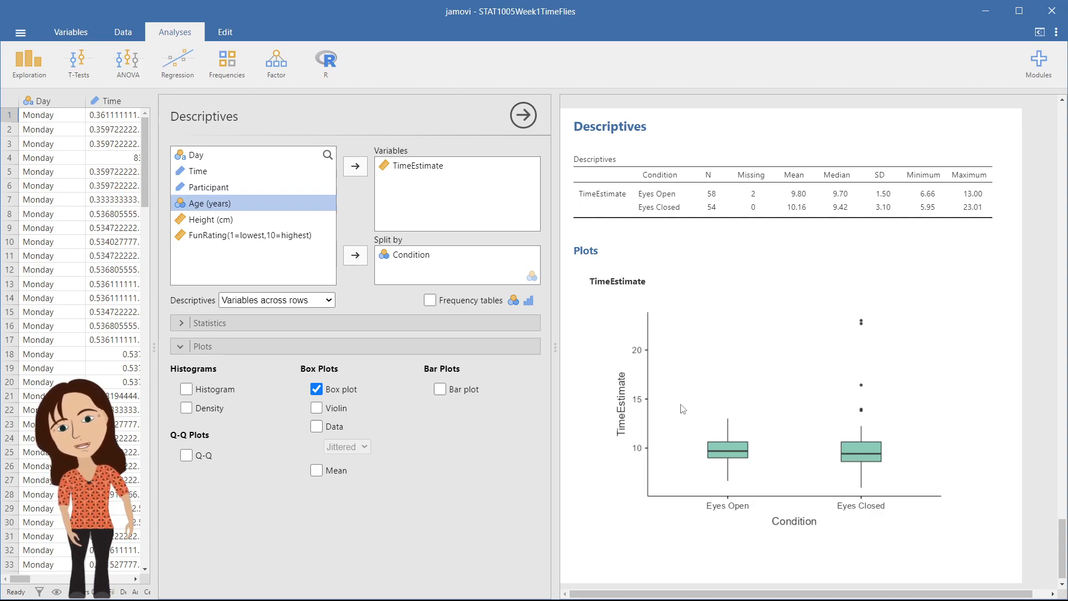
click(186, 389)
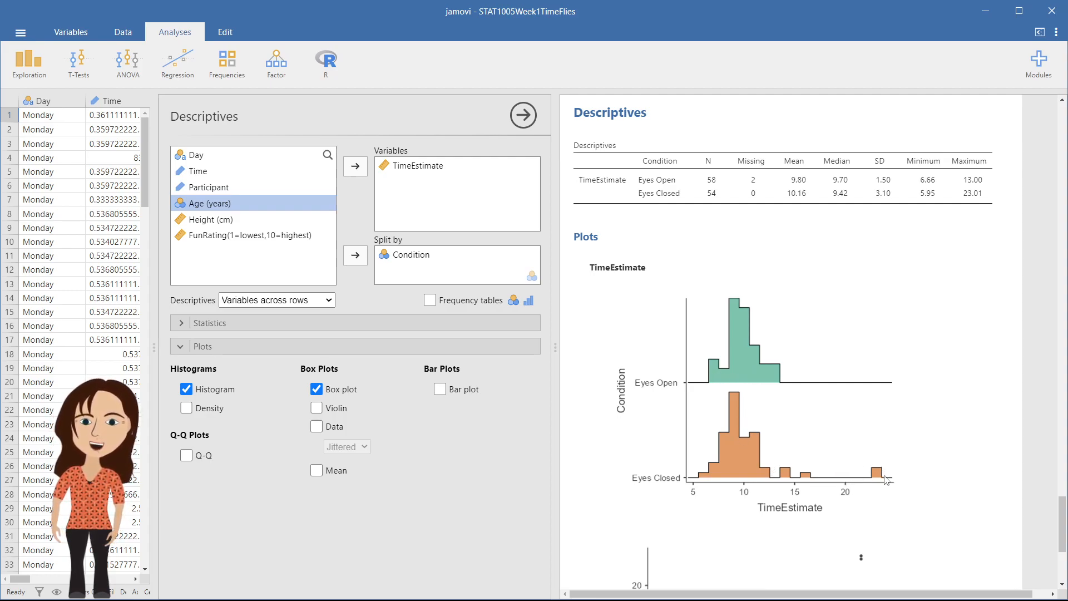
scroll(874, 480, down, 5)
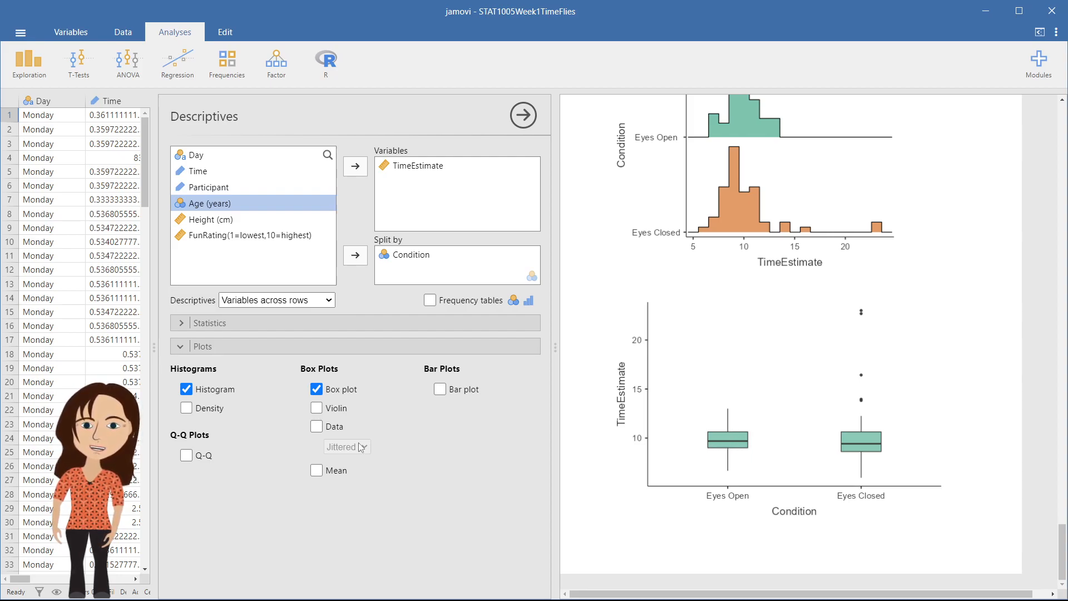
click(317, 471)
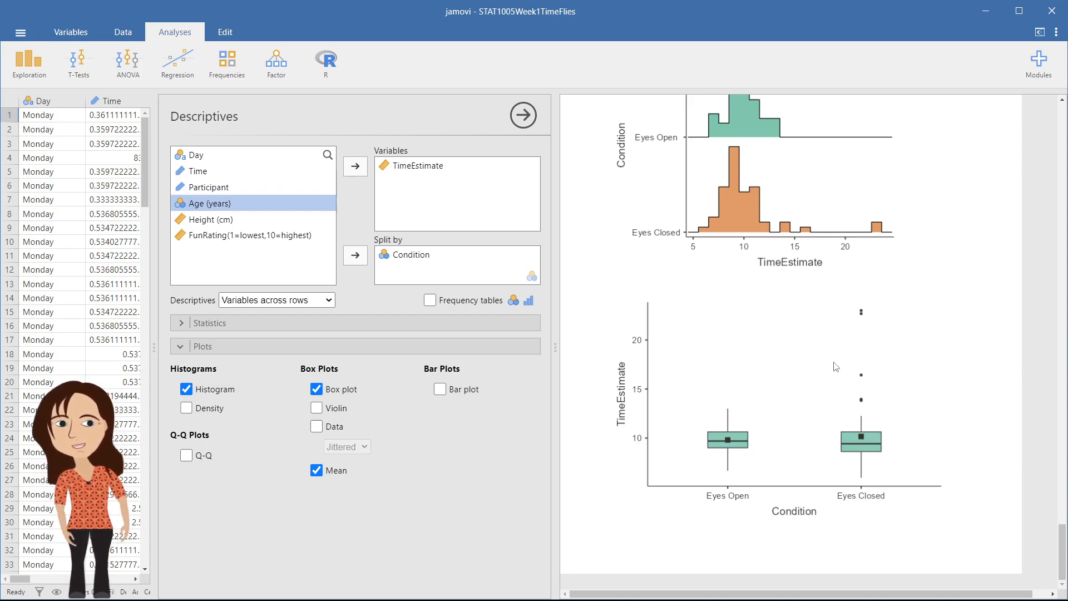
Create an Independent Samples T-Test with TimeEstimate as the dependent variable and Condition as the grouping variable
click(85, 70)
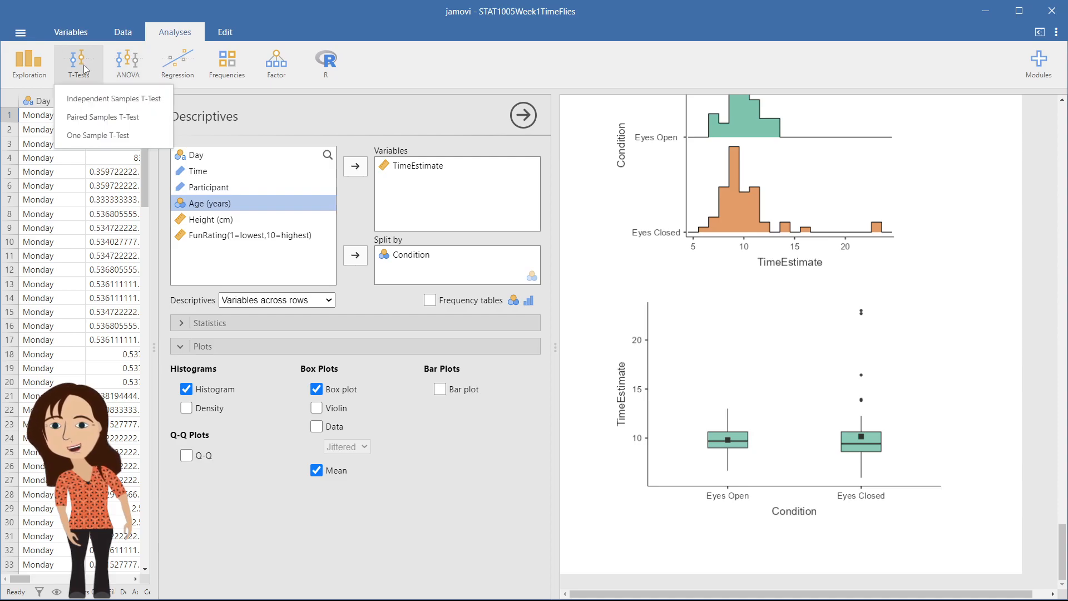
click(115, 100)
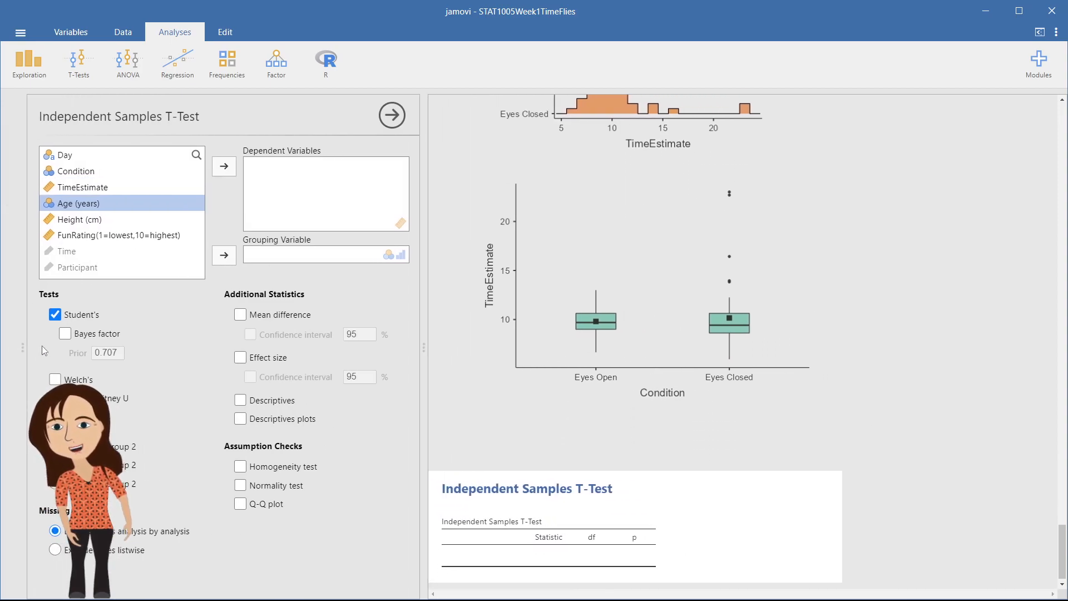
drag(42, 346, 165, 345)
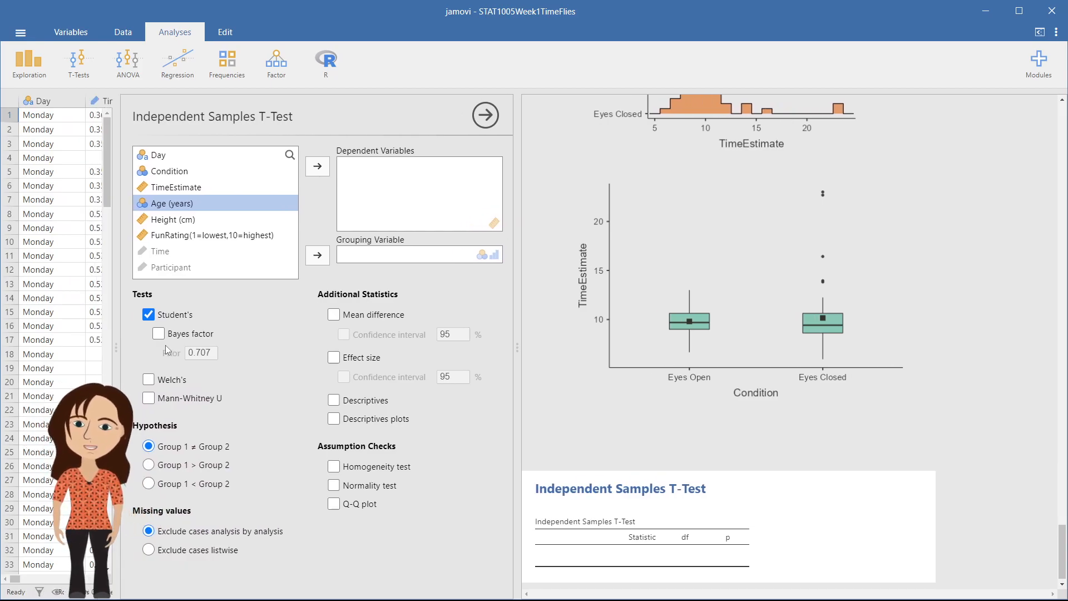
click(195, 189)
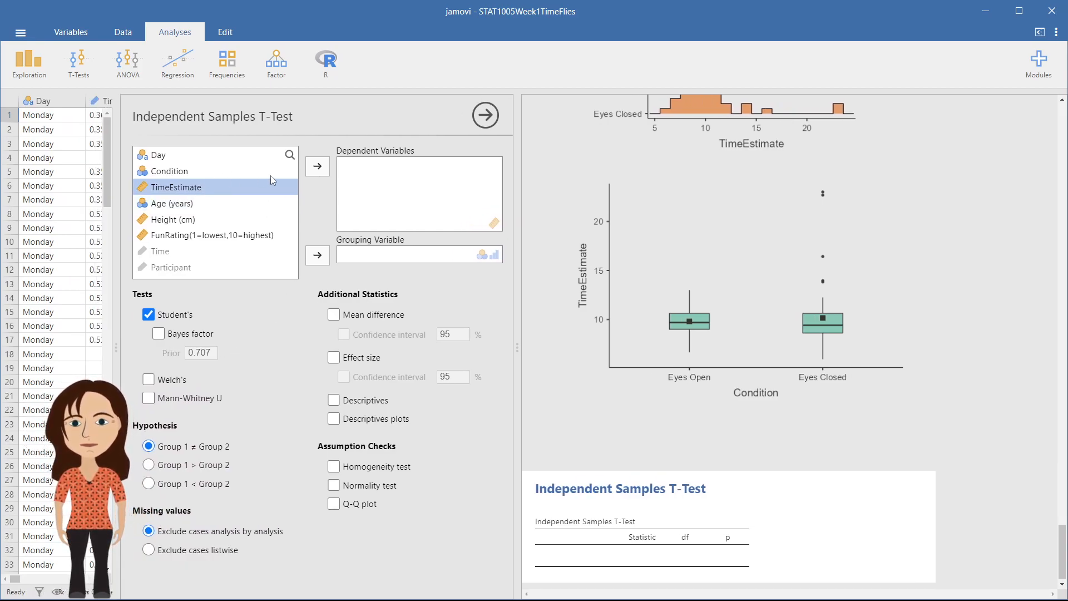
click(318, 170)
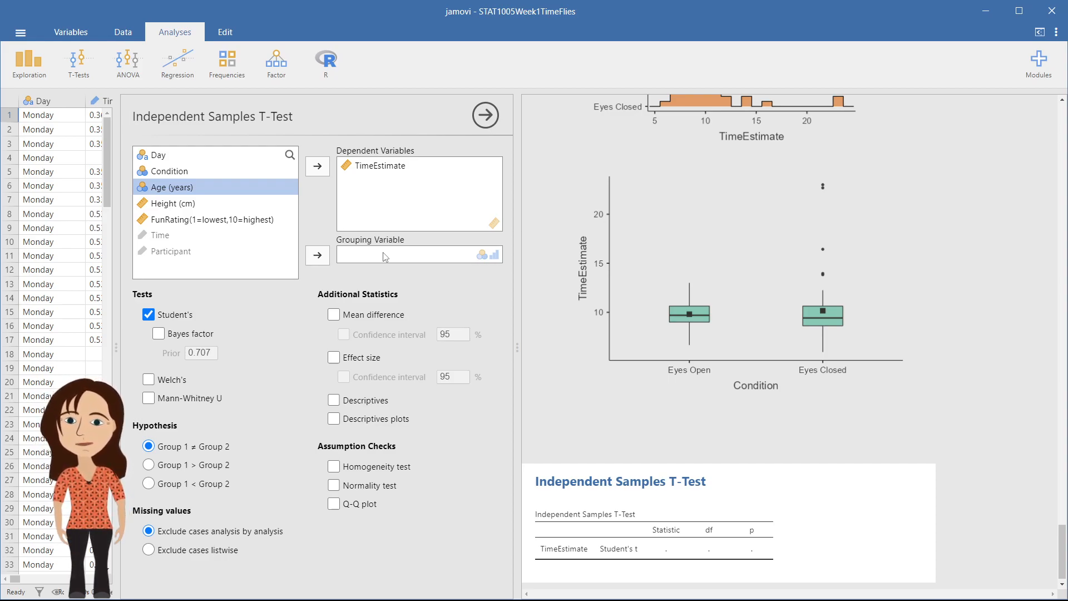
click(190, 174)
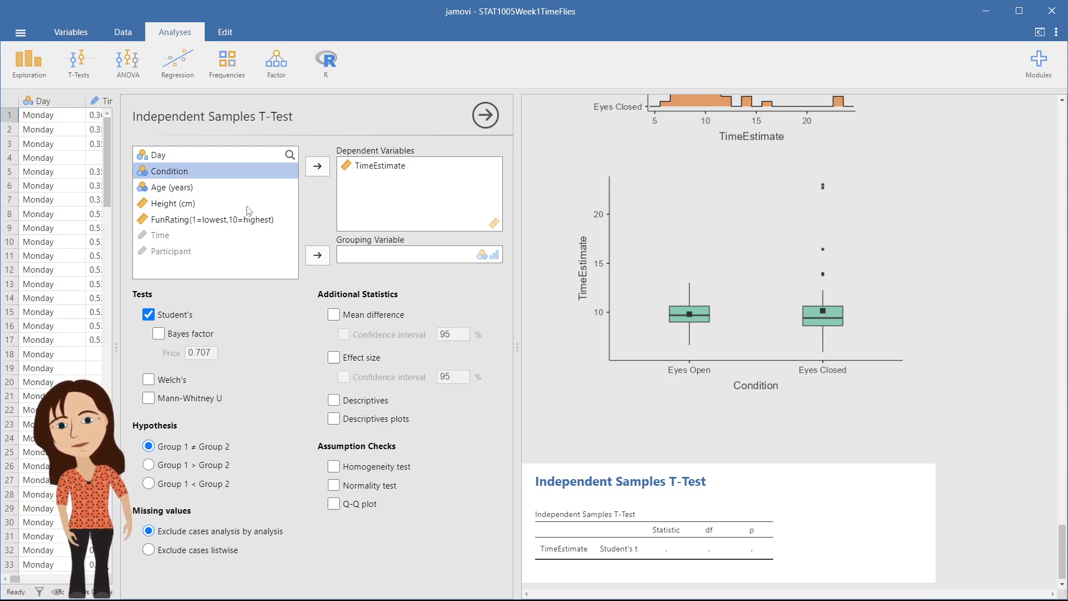
click(326, 257)
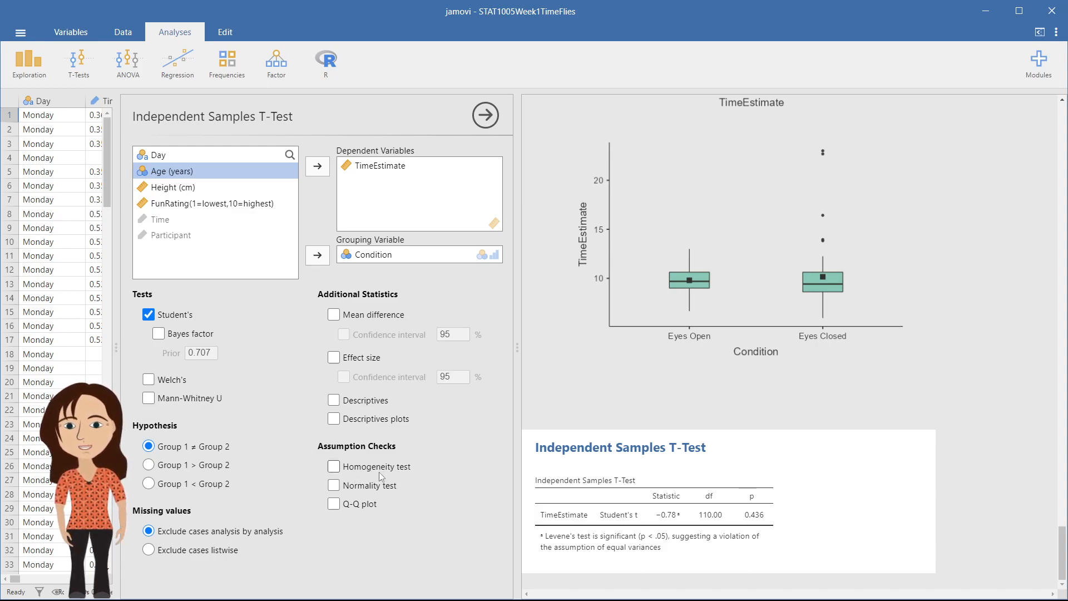
Add the homogeneity test and Welch's test to the independent samples t-test, checking the spread in the box plots
click(334, 467)
scroll(691, 429, down, 3)
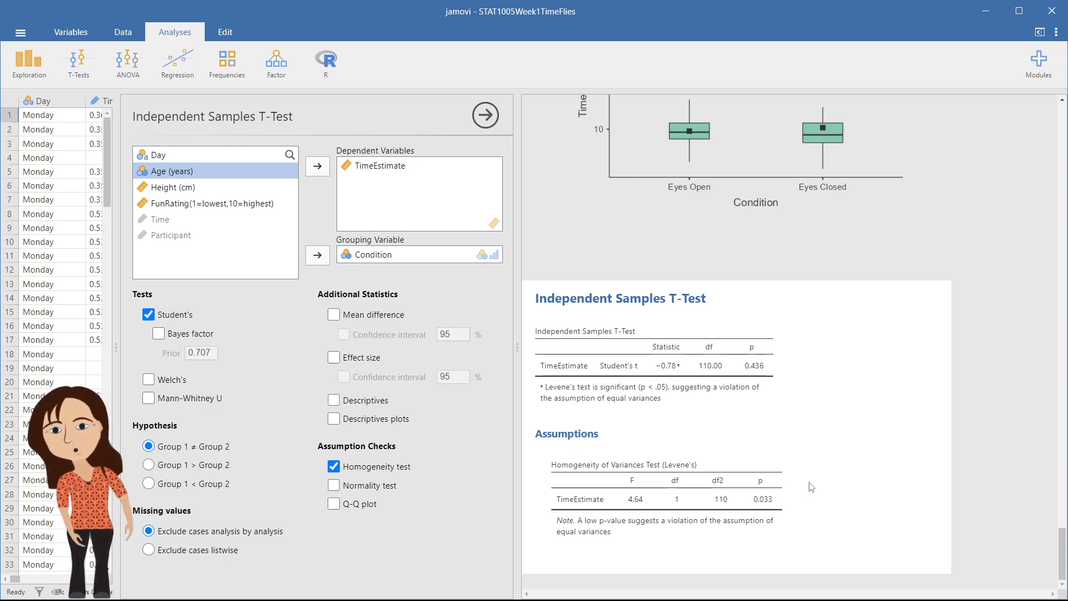
scroll(835, 302, up, 4)
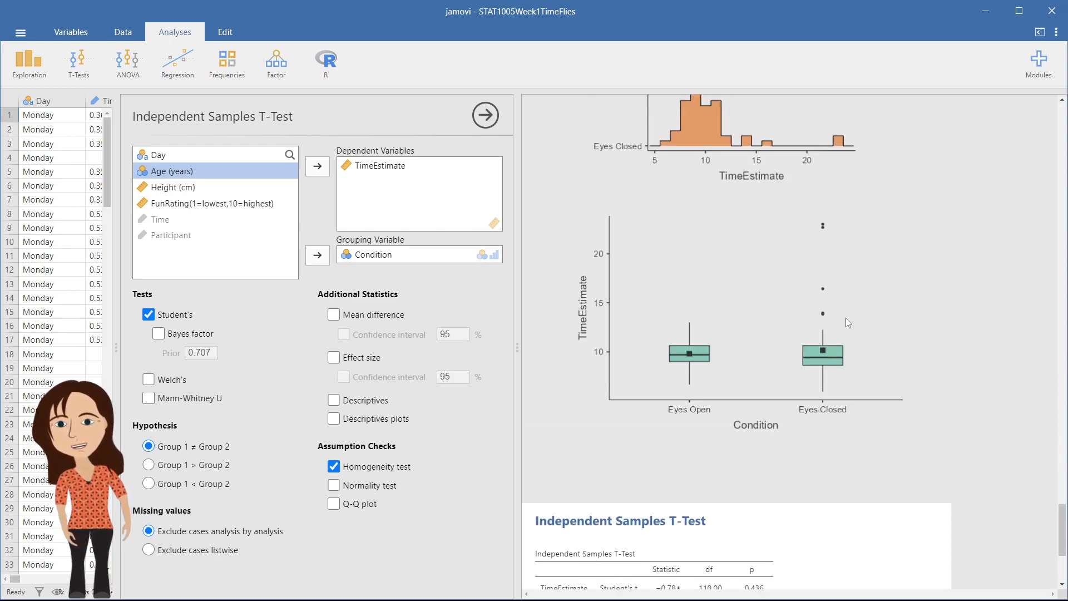
scroll(813, 473, down, 4)
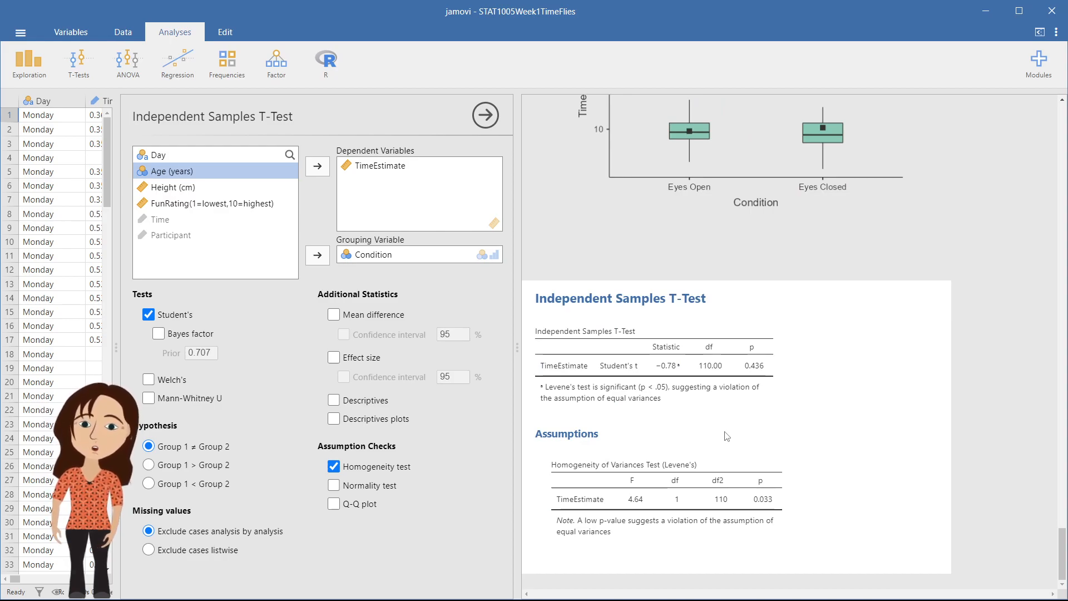
click(150, 380)
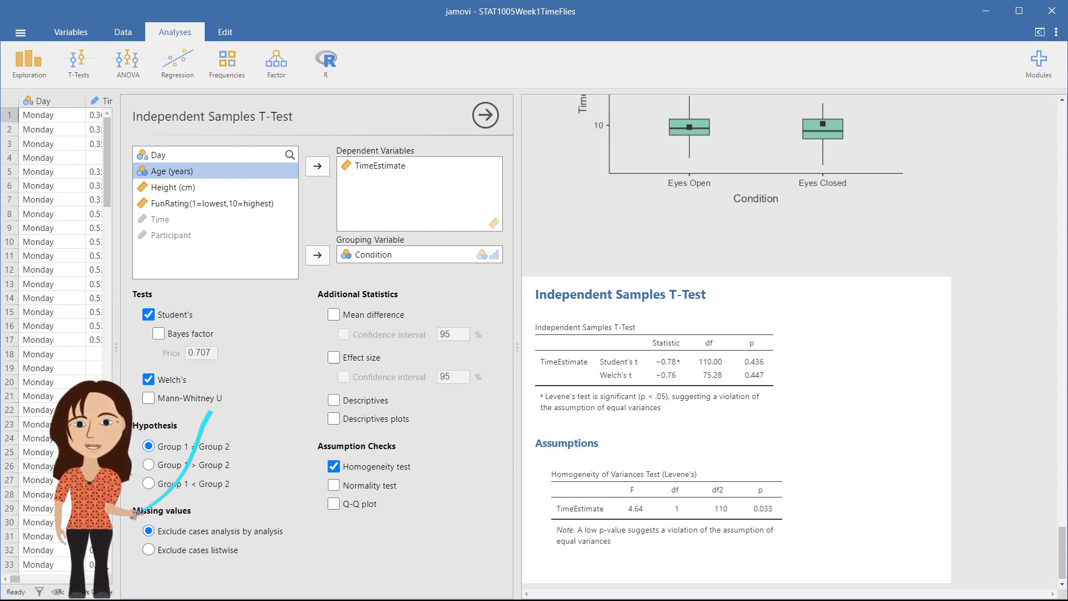
Include the mean difference with its 95% confidence interval in the t-test results
scroll(800, 251, up, 3)
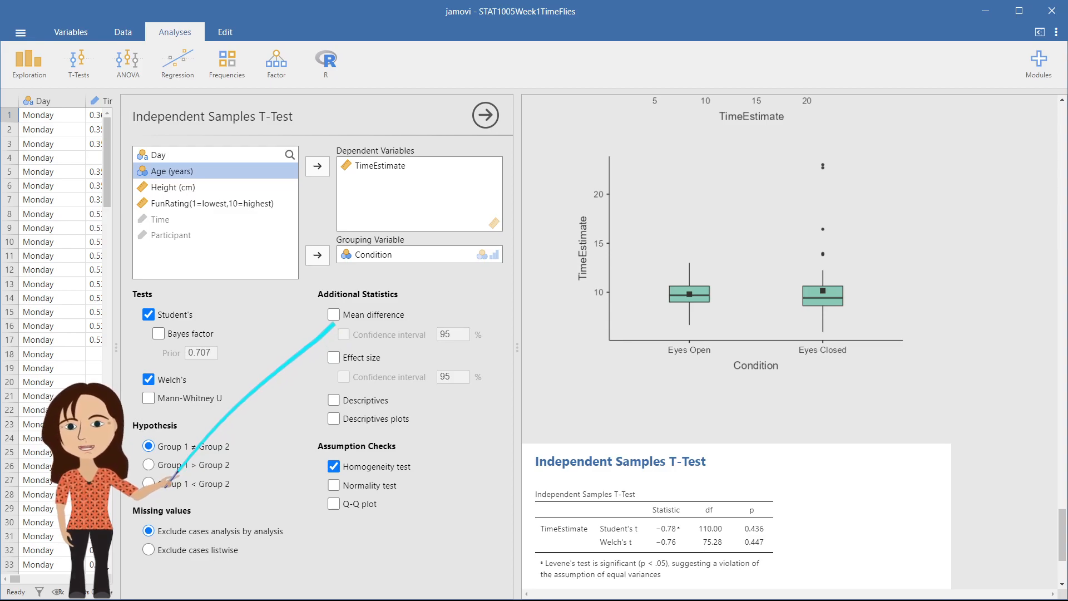
click(334, 314)
click(344, 335)
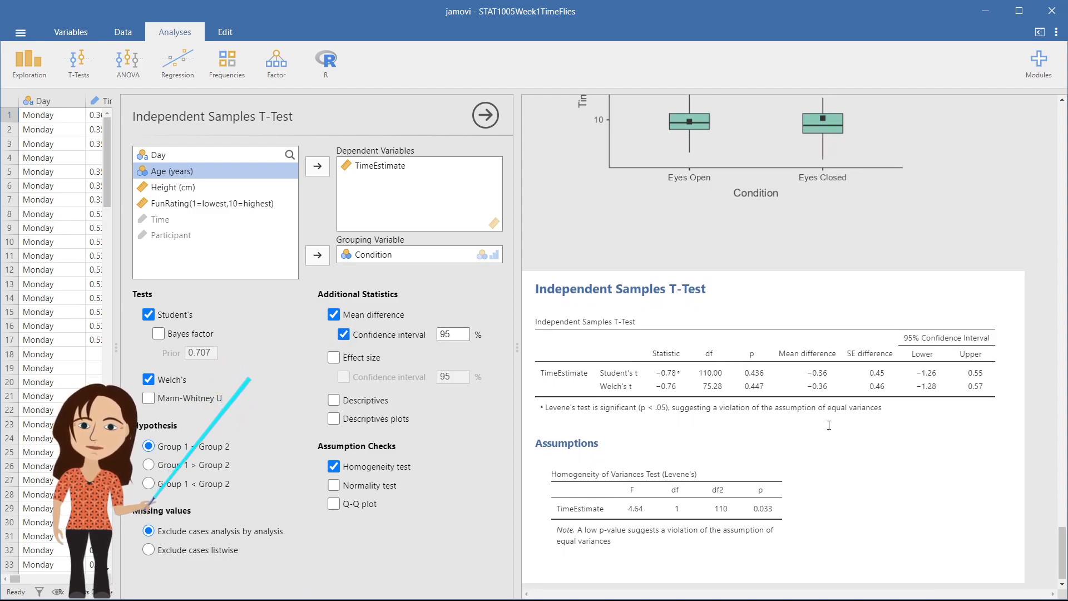